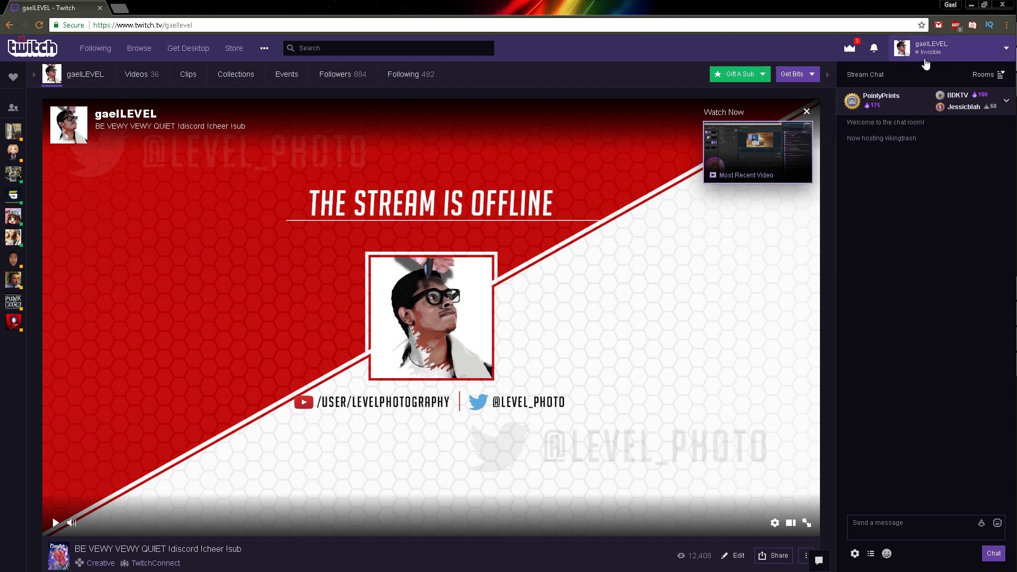
Step: Go to the channel's live dashboard through the profile menu
{"action": "left_click", "coordinate": [931, 62]}
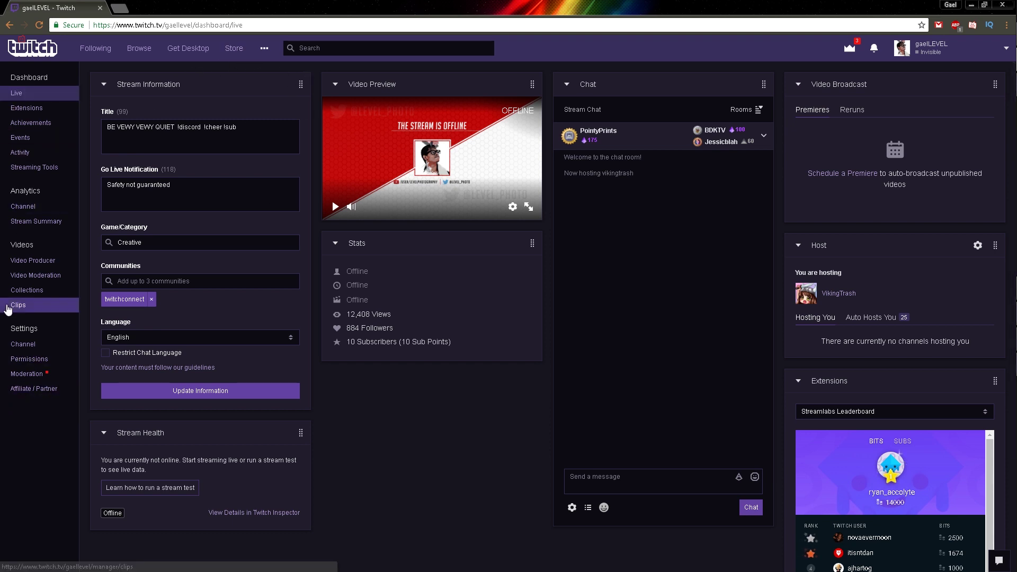
Step: Open the Channel settings page from the dashboard sidebar's Settings section
{"action": "left_click", "coordinate": [19, 348]}
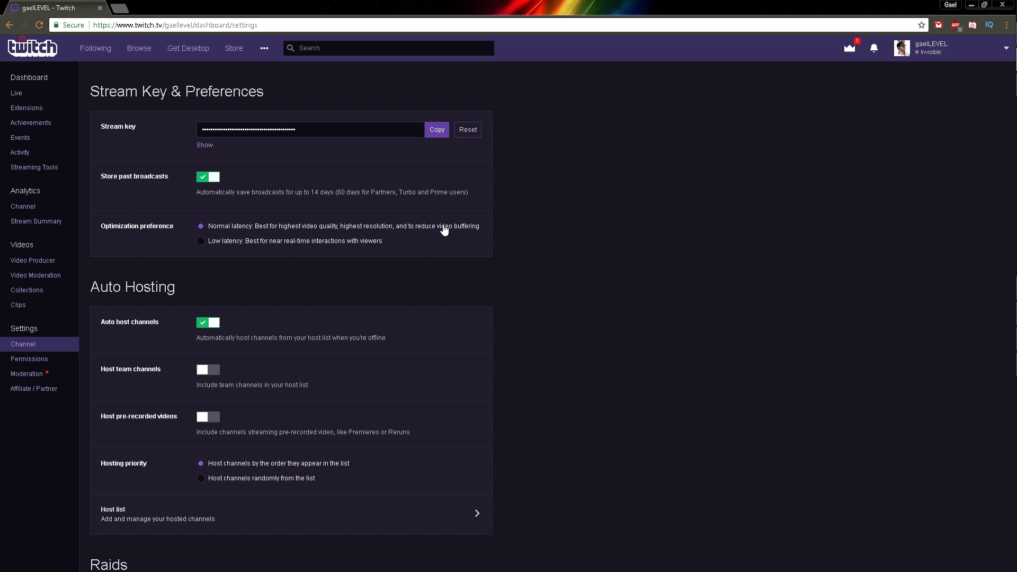
Step: Select Low latency as the channel's optimization preference
{"action": "left_click", "coordinate": [200, 241]}
{"action": "scroll", "coordinate": [623, 255], "scroll_direction": "down", "scroll_amount": 5}
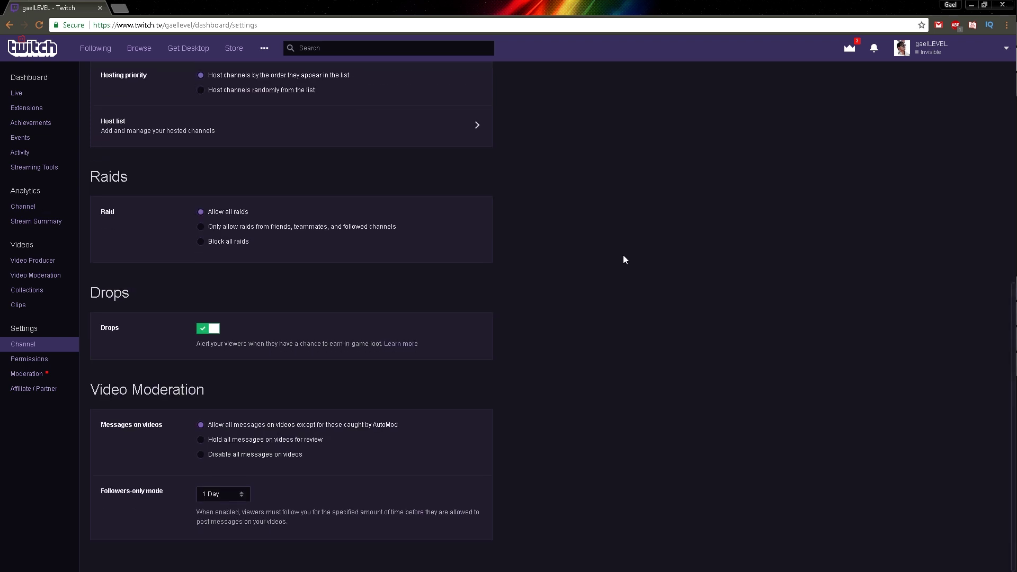
{"action": "scroll", "coordinate": [623, 259], "scroll_direction": "up", "scroll_amount": 5}
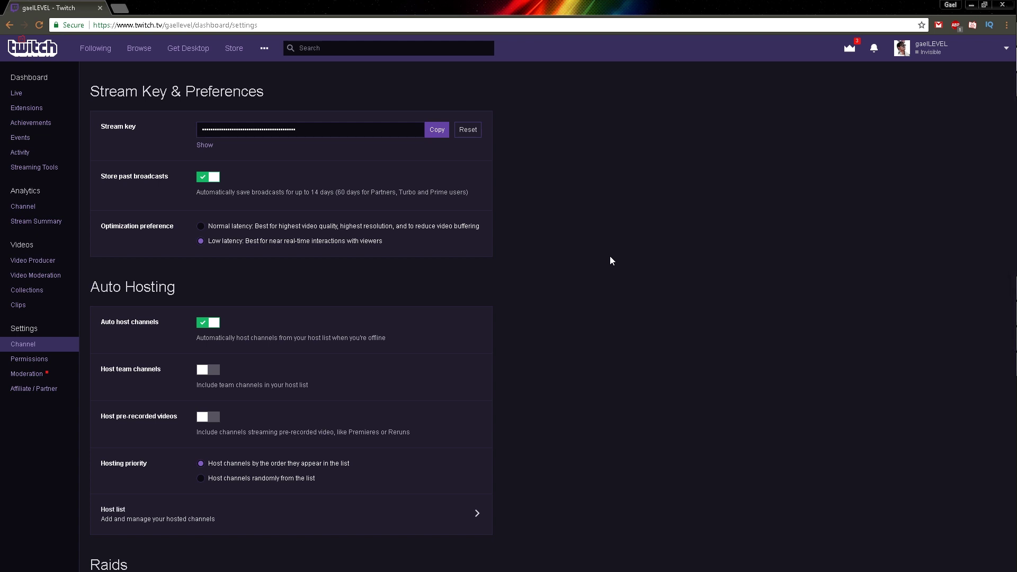